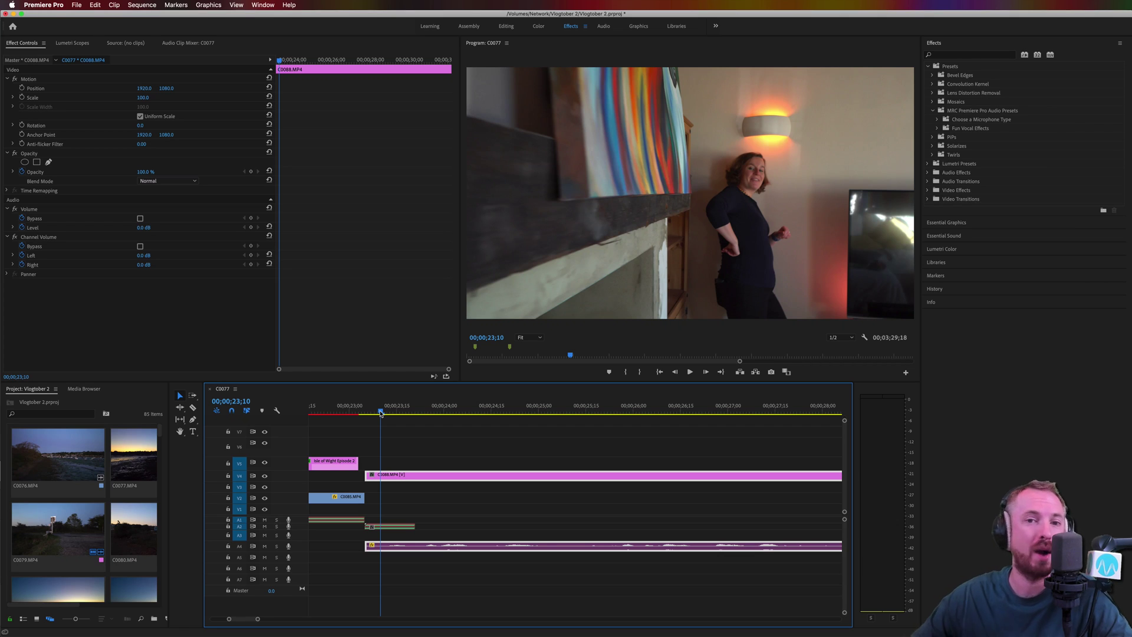
Expand the Choose a Microphone Type folder to show Lavalier, Condenser, RODE VideoMic Pro+ and Shotgun presets.
left_click(937, 120)
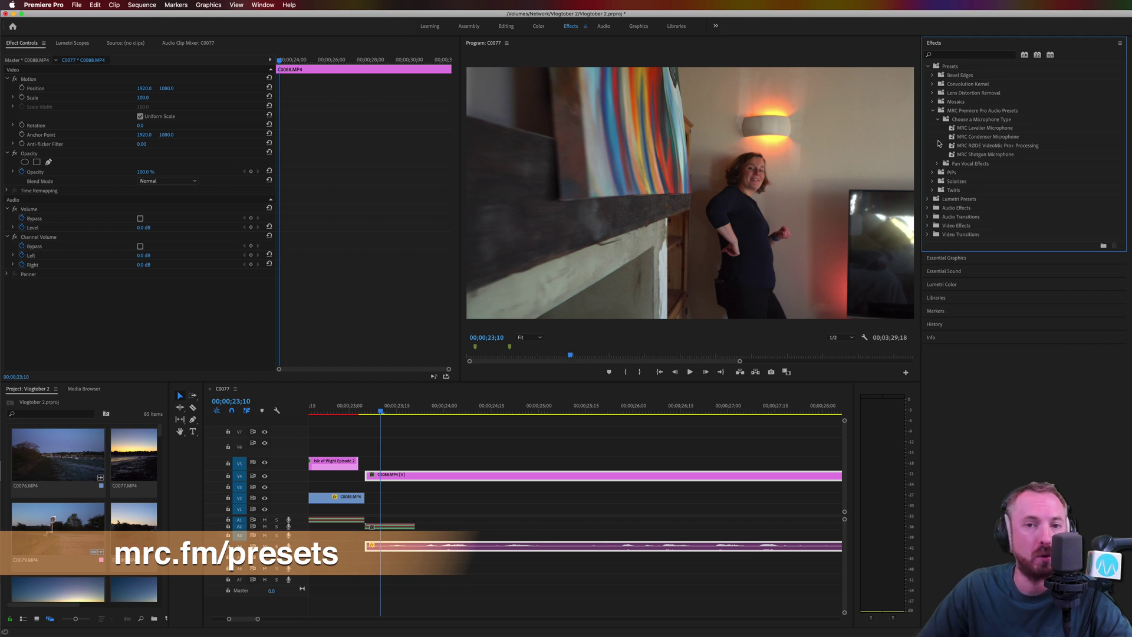
left_click(394, 408)
key("space")
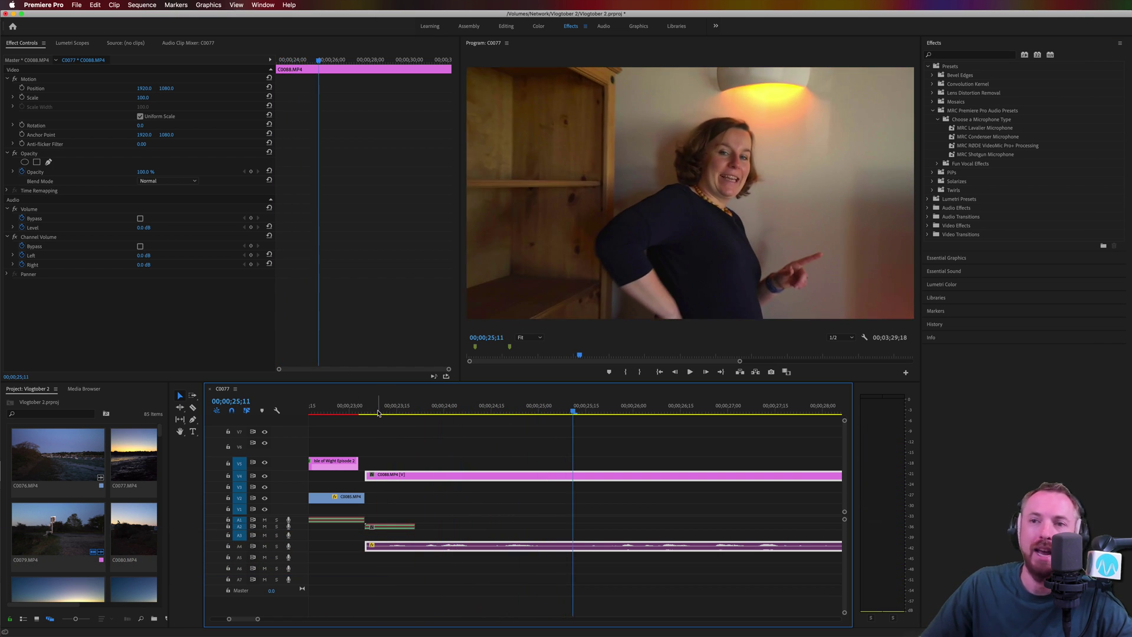
left_click(378, 413)
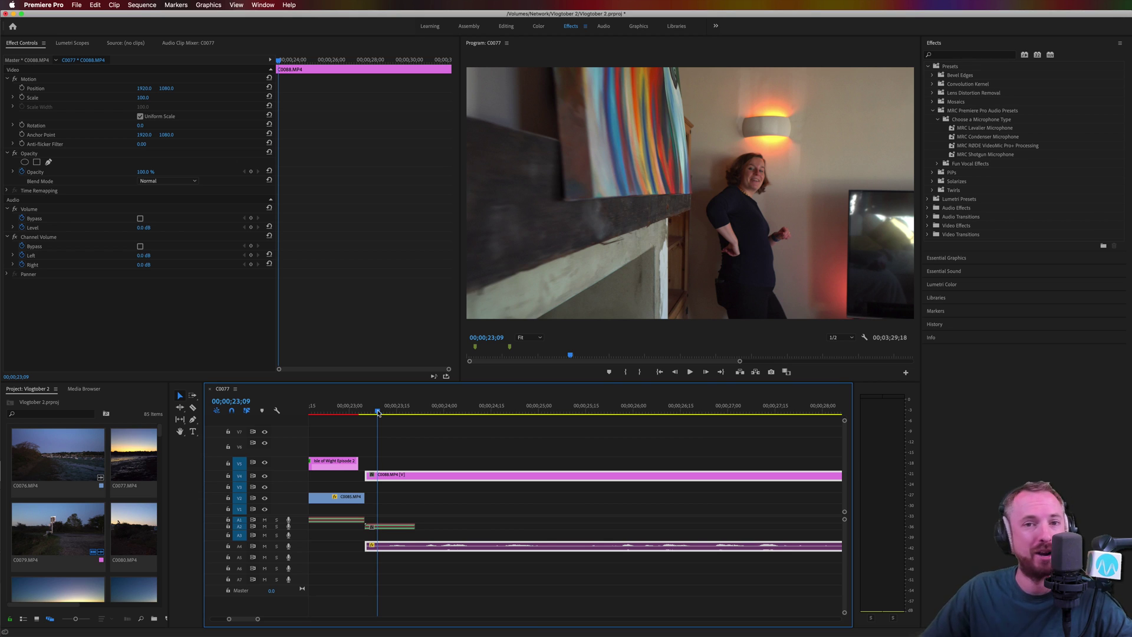
key("space")
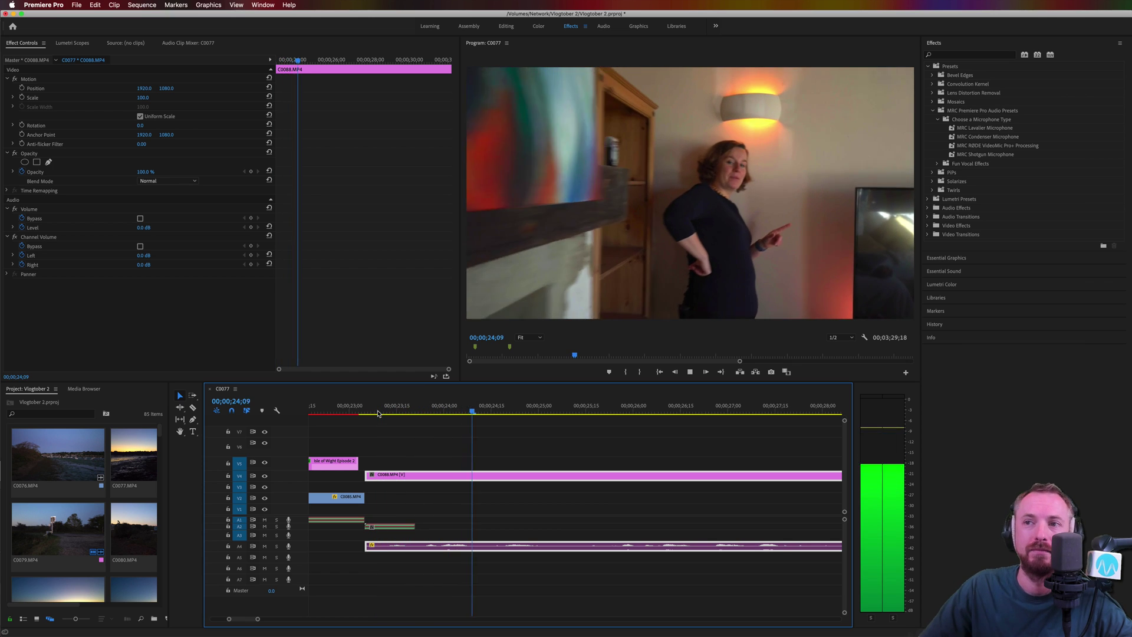
left_click(378, 413)
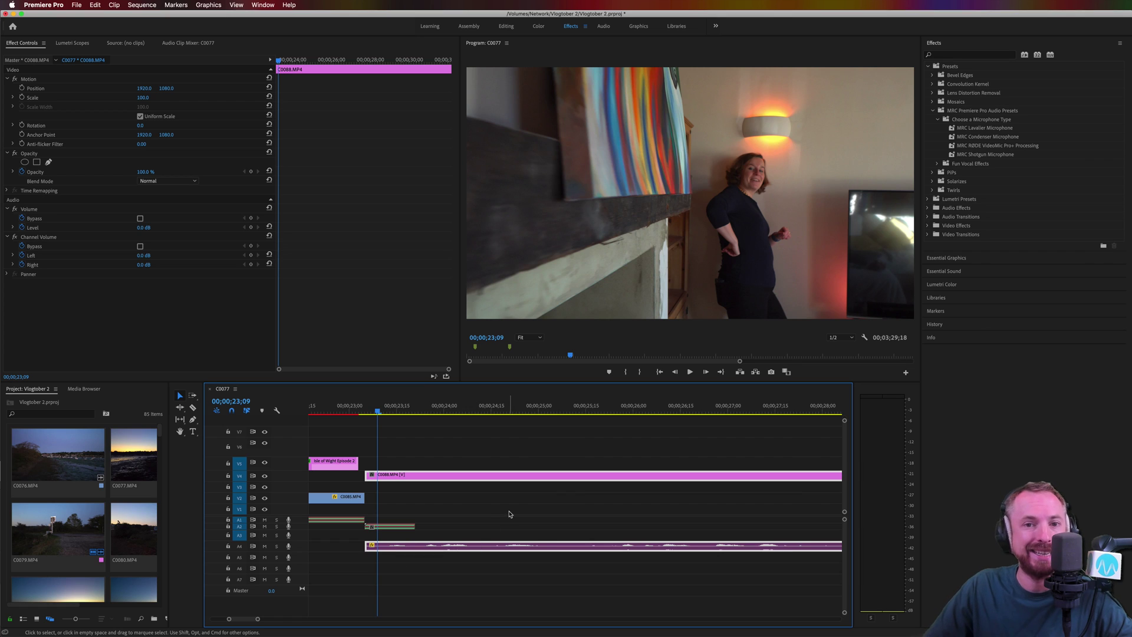
Search the effects for 'dereve' and drag DeReverb onto C0088.MP4's audio on track A4.
left_click(973, 54)
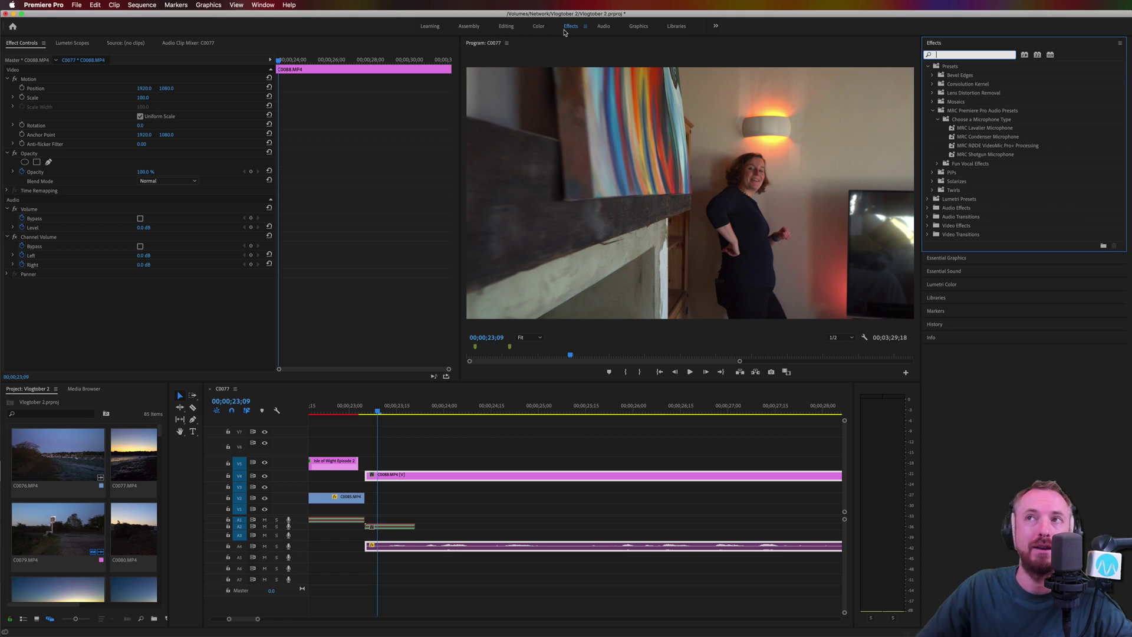
left_click(965, 56)
type("dereverb")
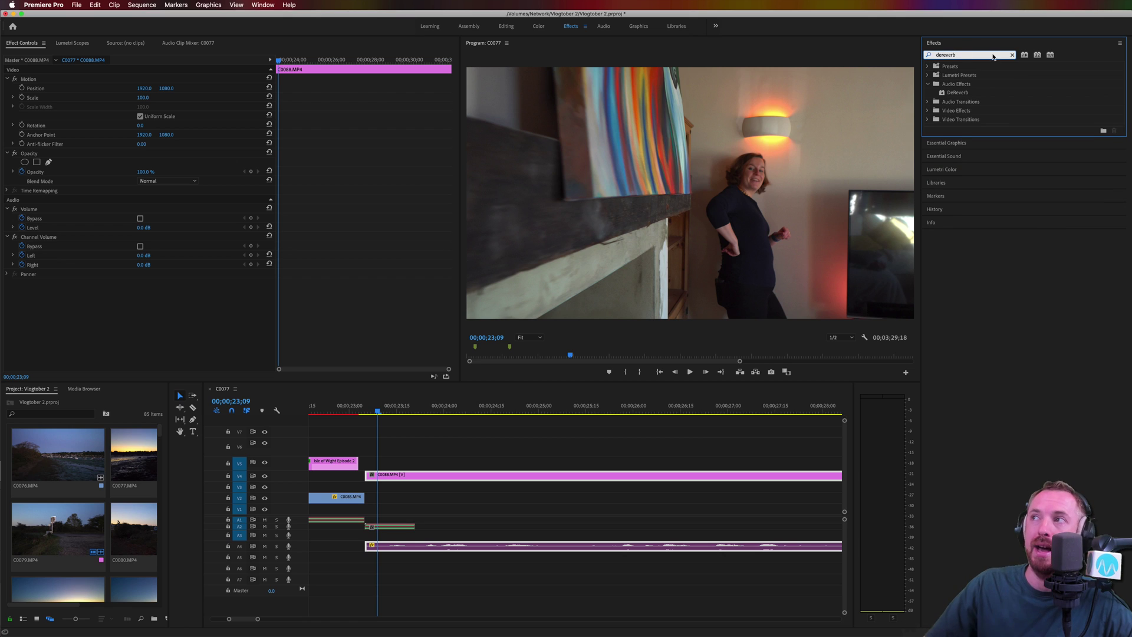
left_click_drag(944, 93, 425, 546)
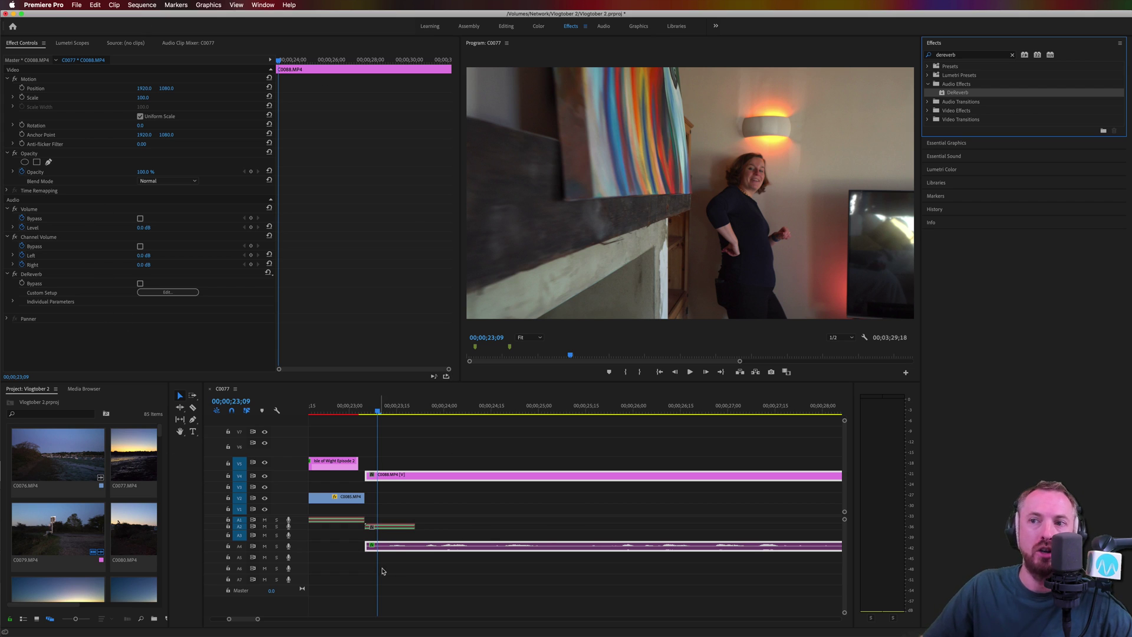
Open the DeReverb editor and preview the clip with Amount at 6%, then at 57%.
left_click(170, 293)
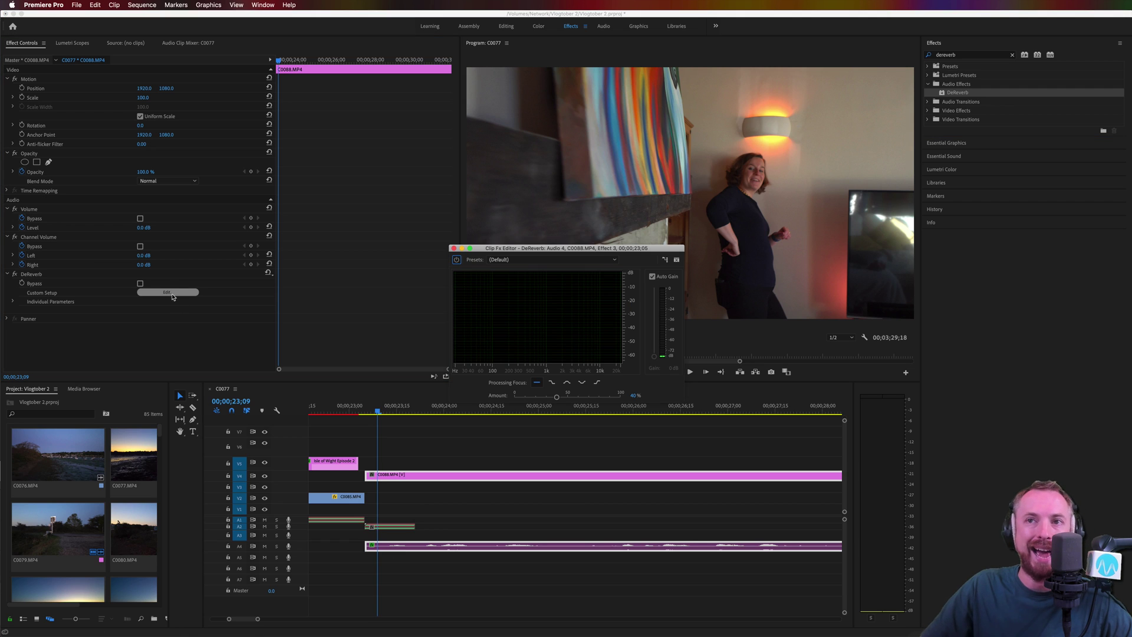
left_click_drag(557, 399, 513, 397)
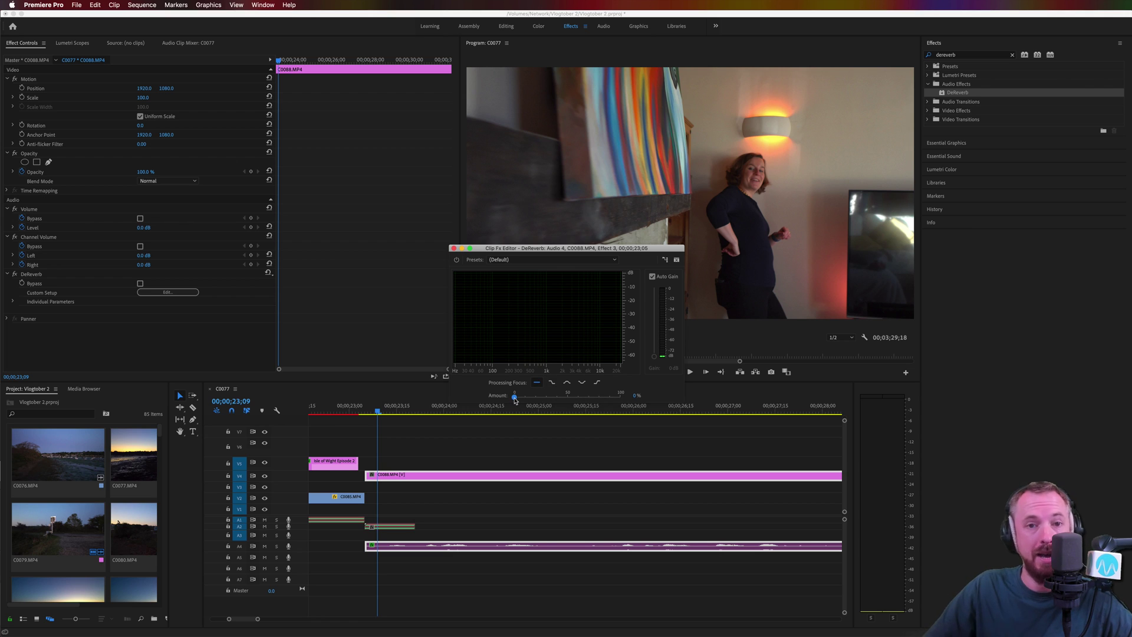
key("space")
left_click_drag(515, 400, 576, 399)
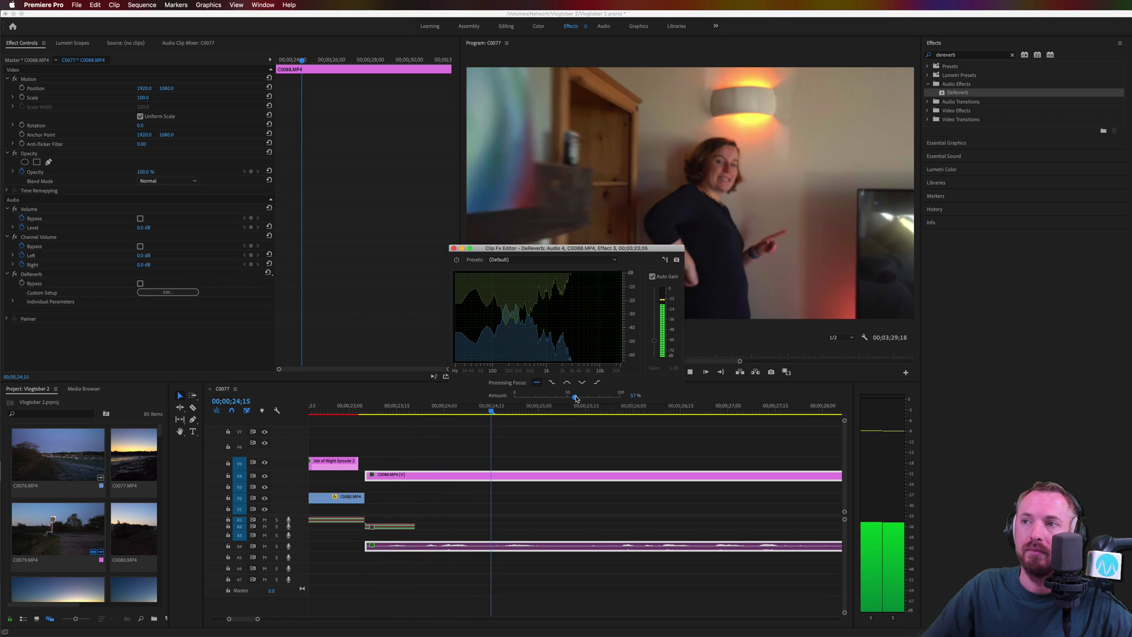
key("space")
left_click(378, 413)
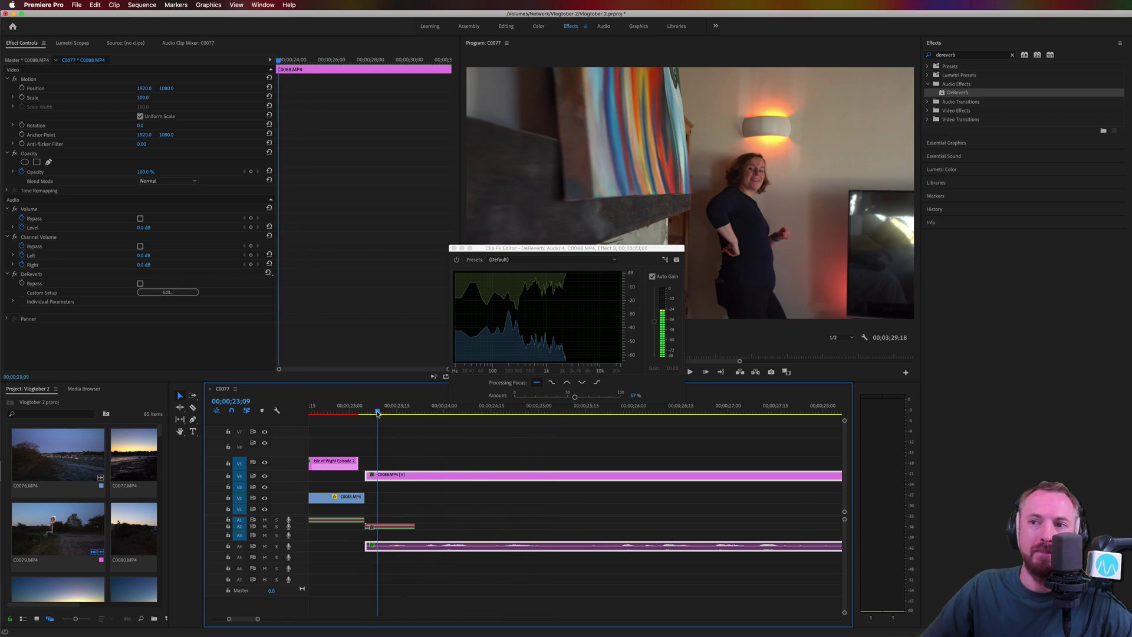
key("space")
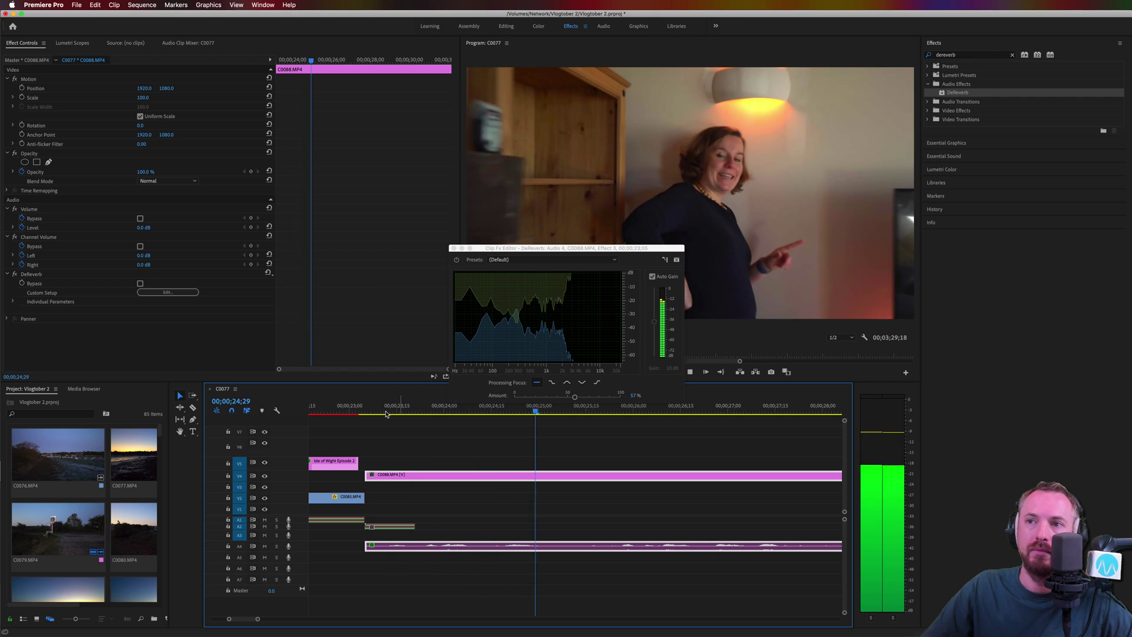
key("space")
Bypass DeReverb to hear the untreated sound, then raise Amount to 100% and replay.
left_click(386, 415)
key("space")
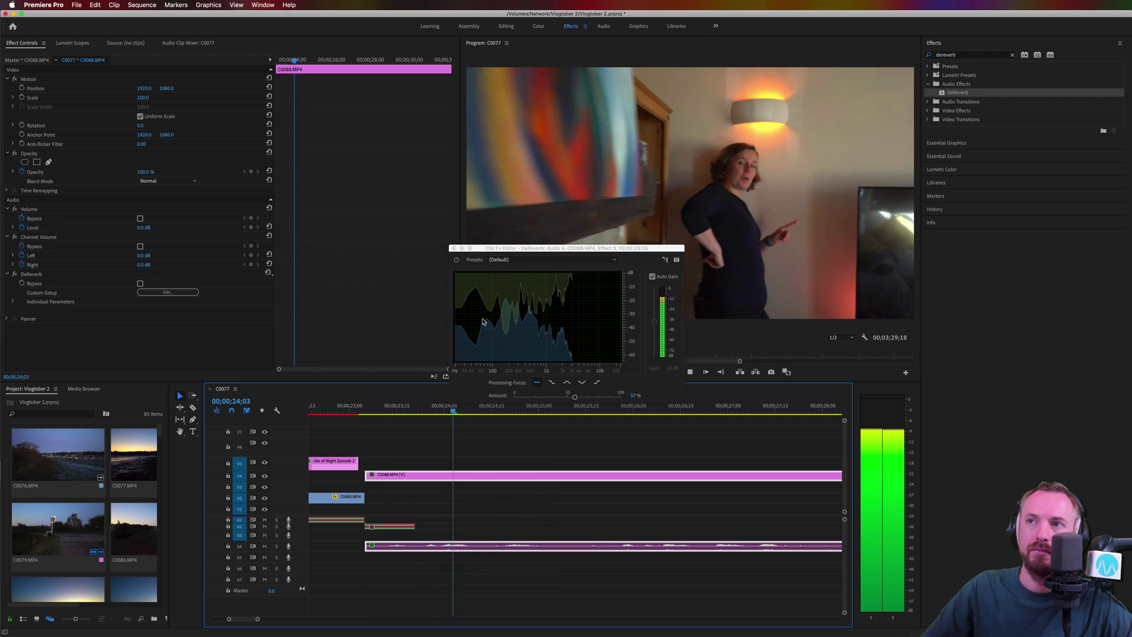
key("space")
left_click(456, 260)
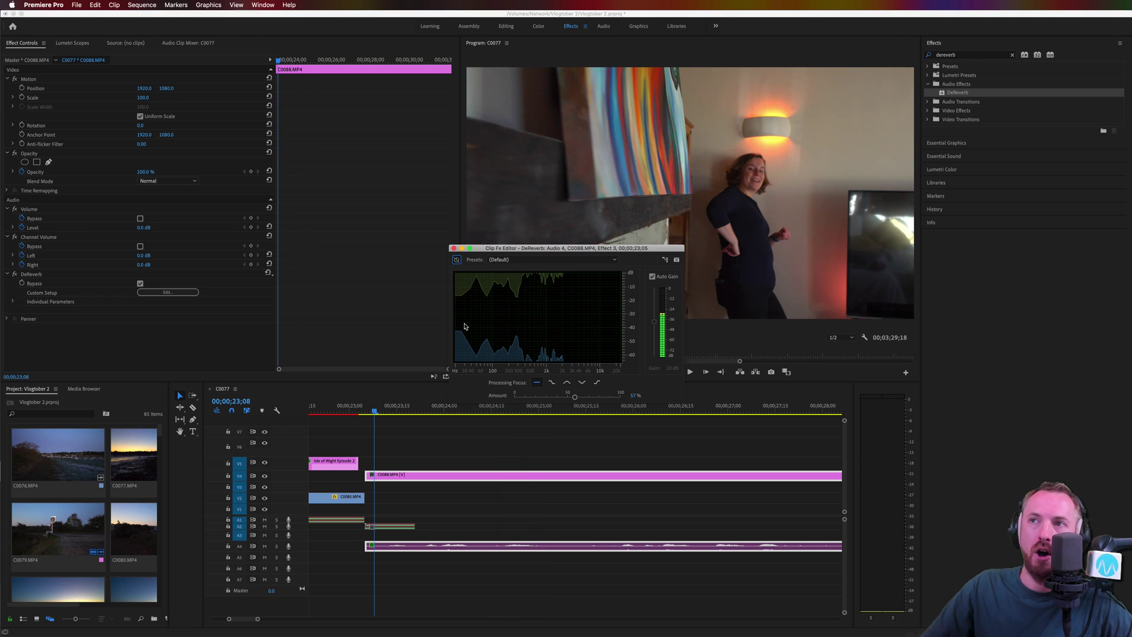
key("space")
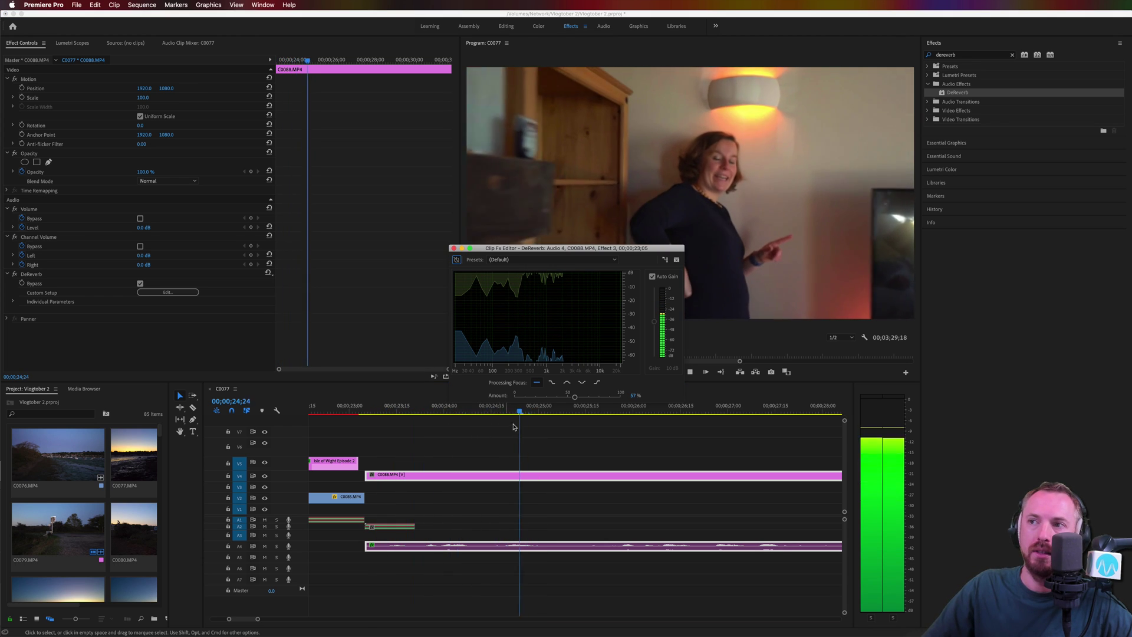
key("space")
left_click_drag(575, 396, 682, 395)
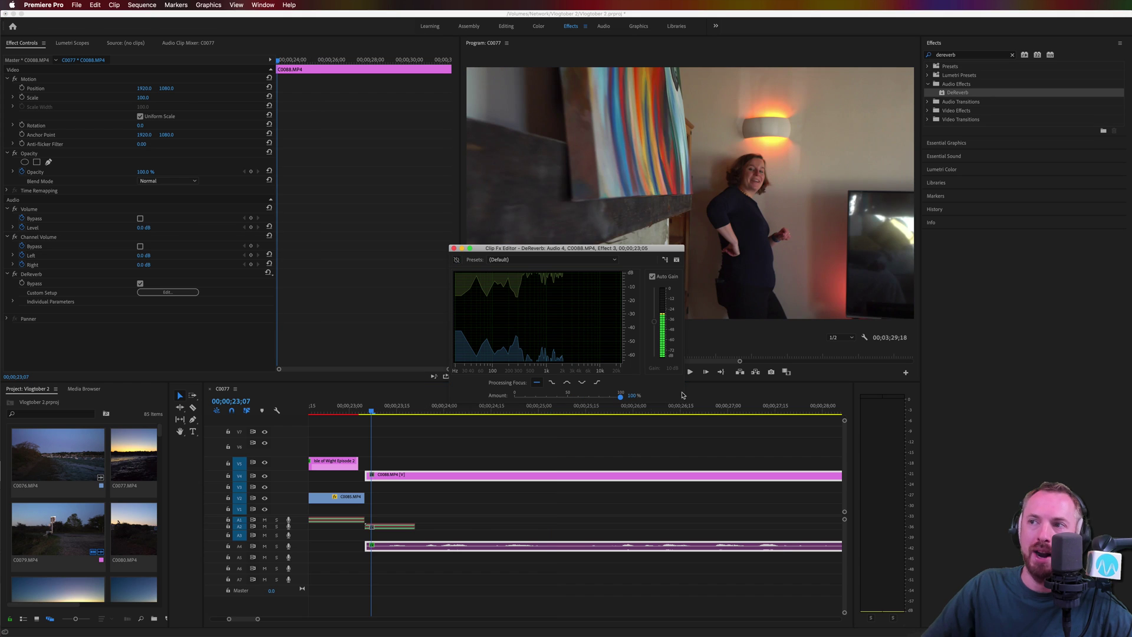
key("space")
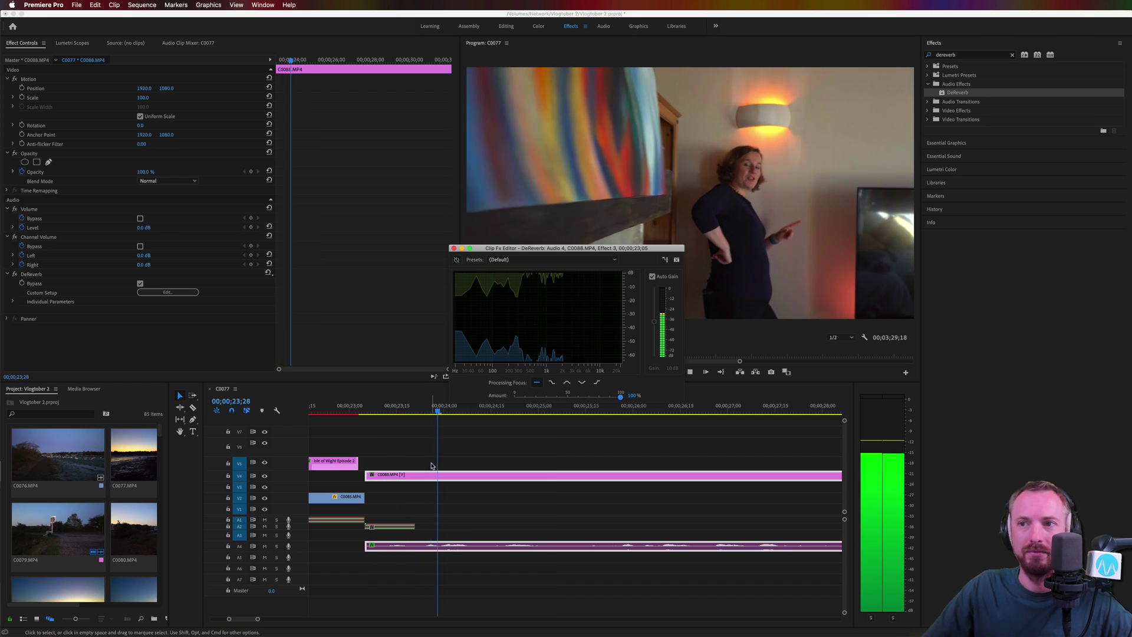
key("space")
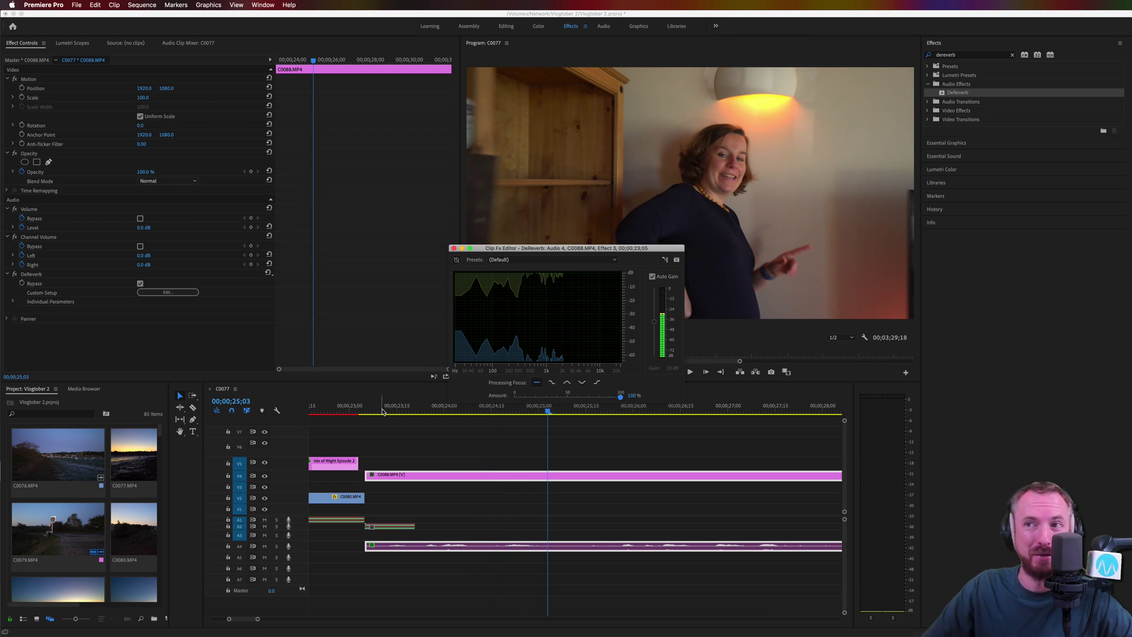
Preview the clip from 23;10 with the DeReverb Amount at 5%, 37% and 50%.
left_click(382, 411)
left_click_drag(621, 397, 501, 399)
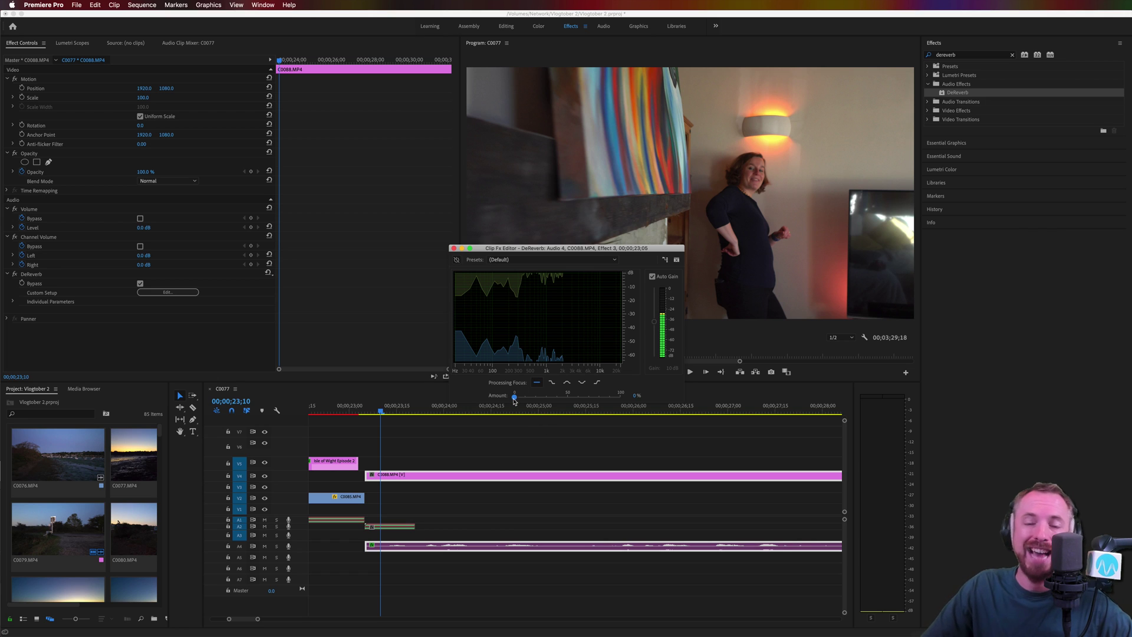
key("space")
left_click_drag(514, 399, 555, 399)
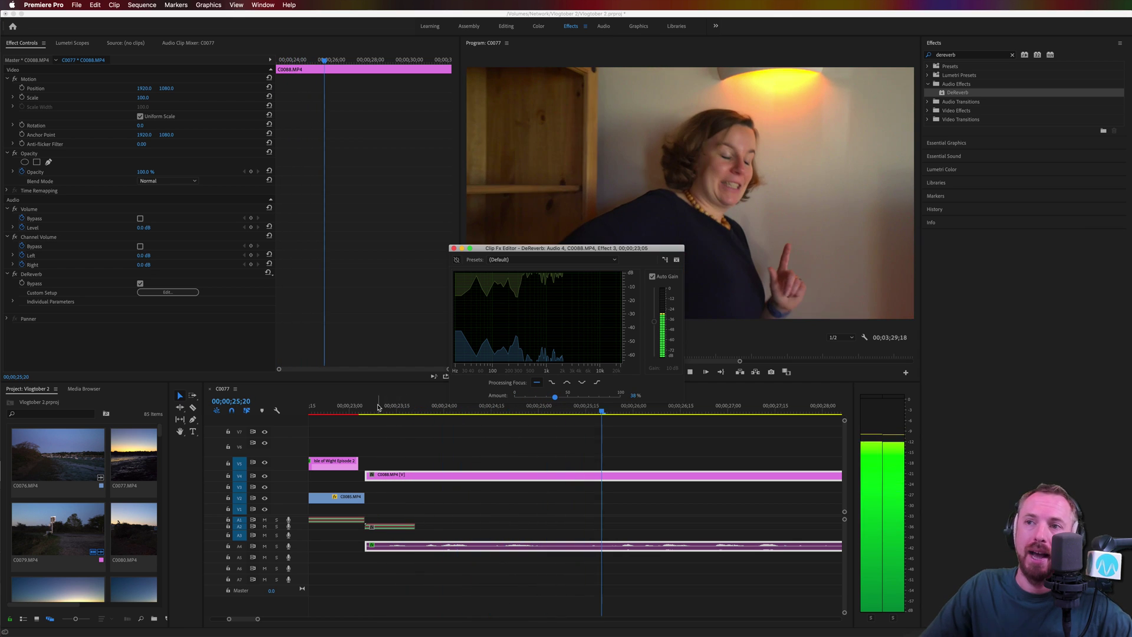
left_click(490, 407)
key("space")
key("space")
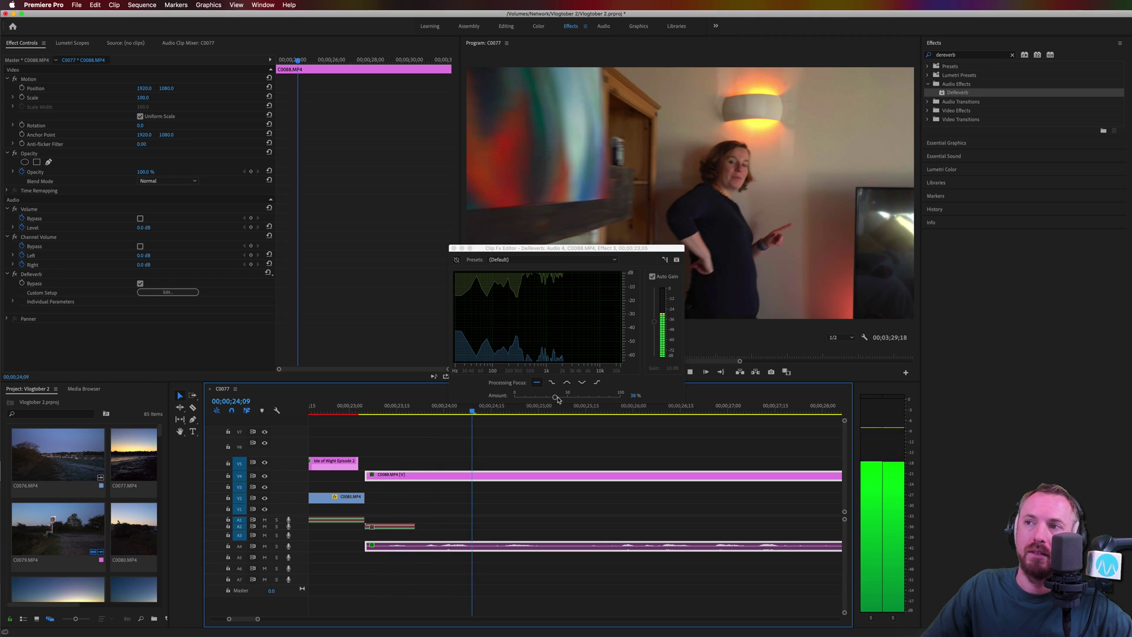
left_click_drag(555, 397, 568, 397)
left_click(381, 398)
key("space")
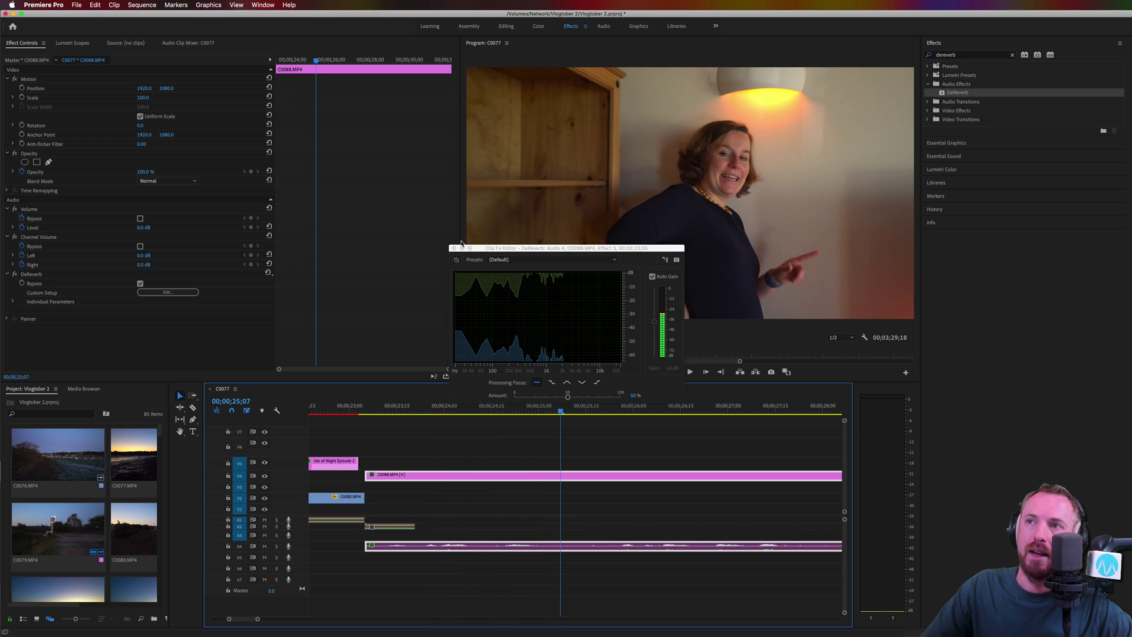
Re-enable DeReverb and fine-tune Amount from 32% to a final 44% while replaying.
left_click(456, 259)
left_click(371, 406)
key("space")
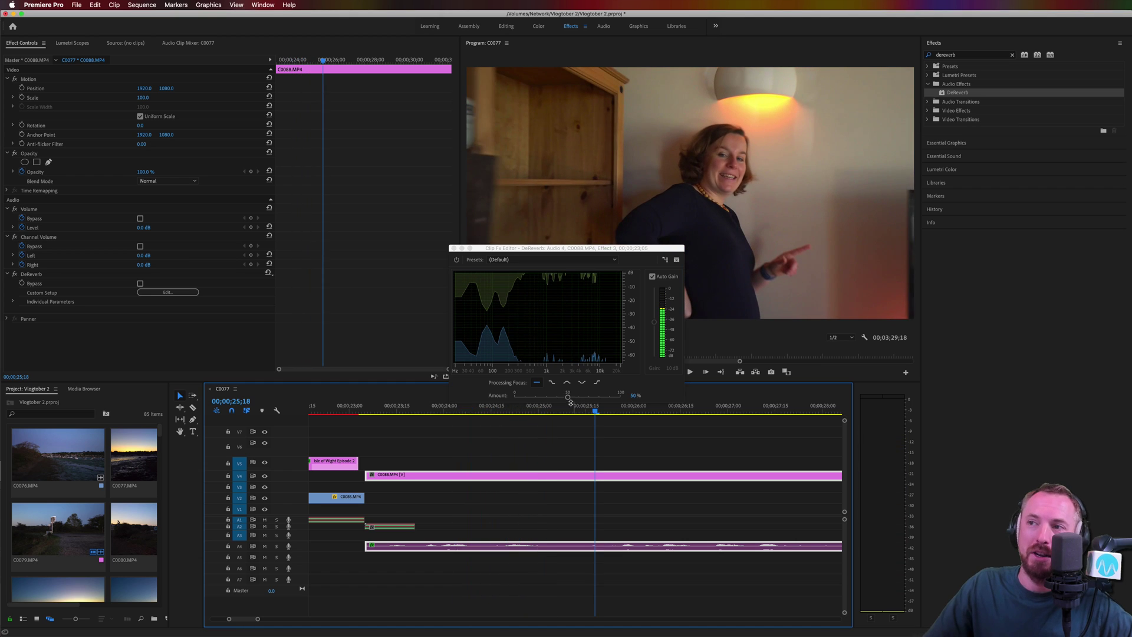
left_click_drag(567, 398, 549, 398)
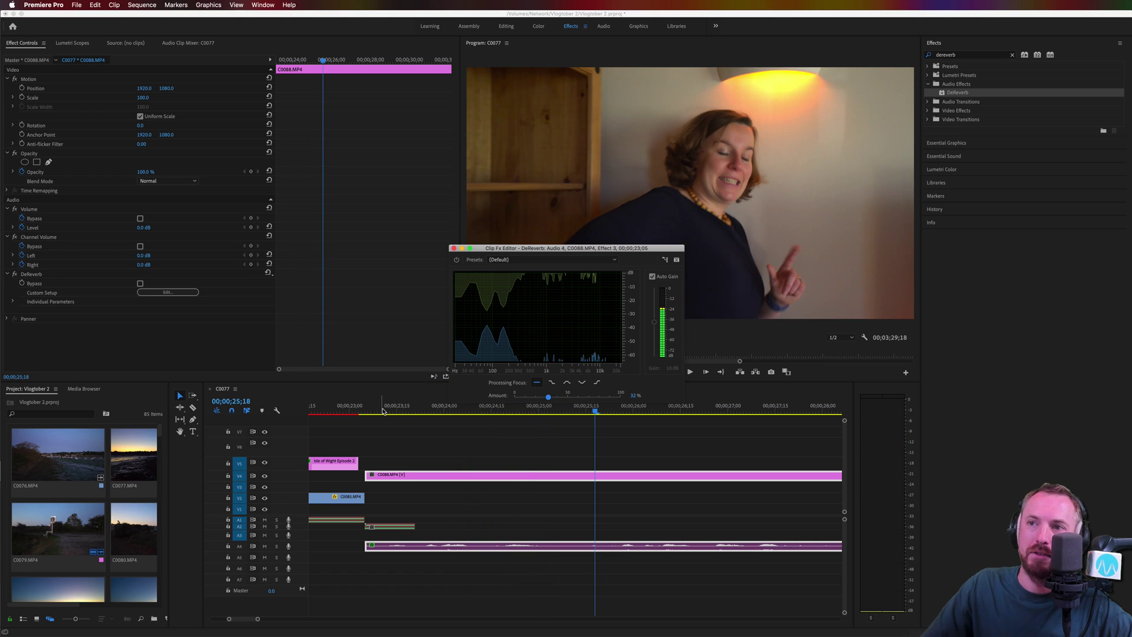
left_click(449, 412)
key("space")
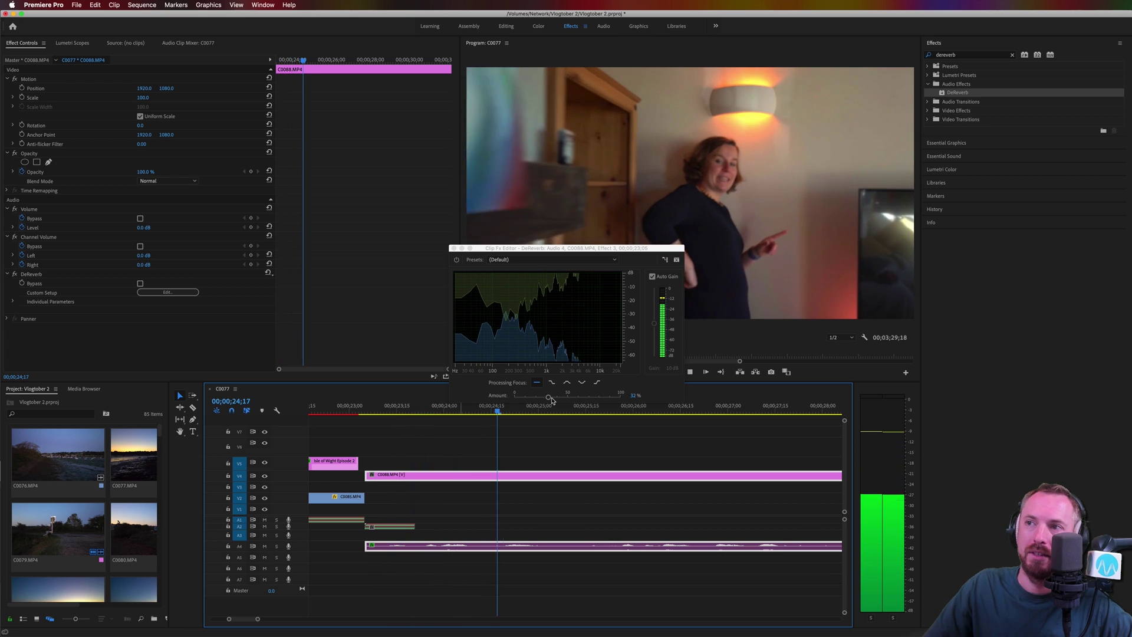
left_click_drag(549, 397, 561, 396)
left_click(387, 407)
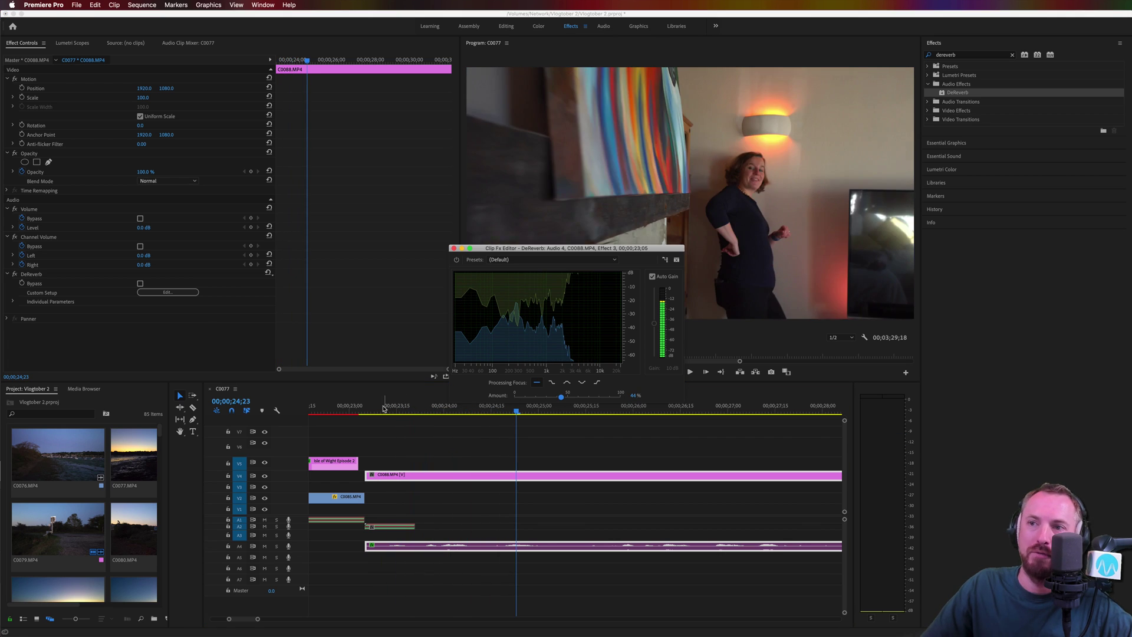
key("space")
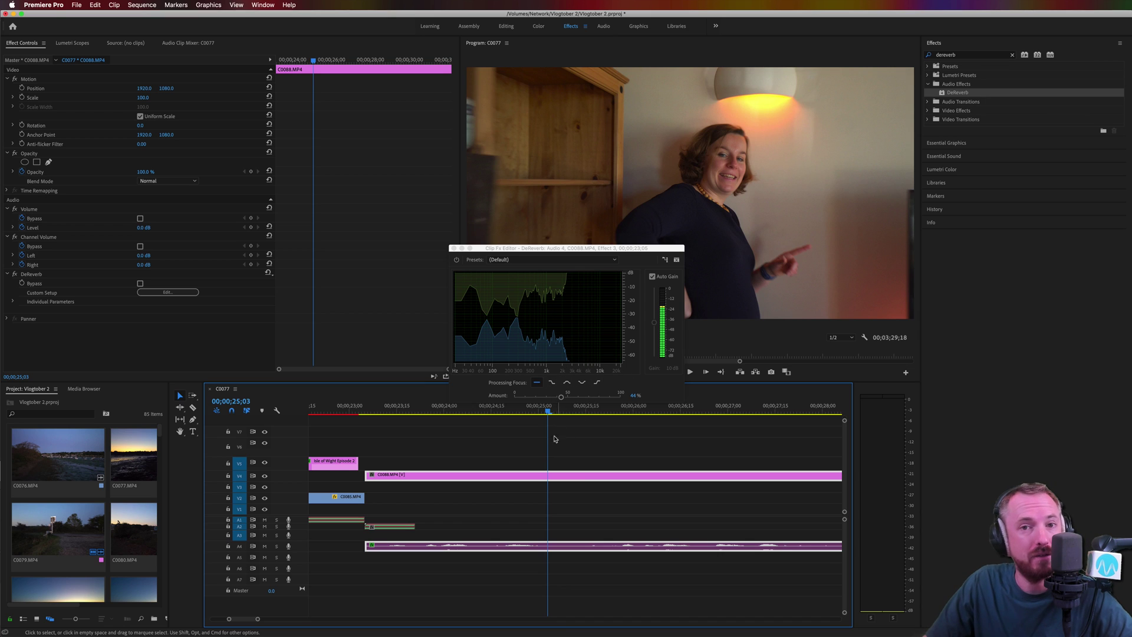
Raise the DeReverb Amount to 95% and keep the Auto Gain checkbox enabled.
left_click_drag(561, 396, 615, 397)
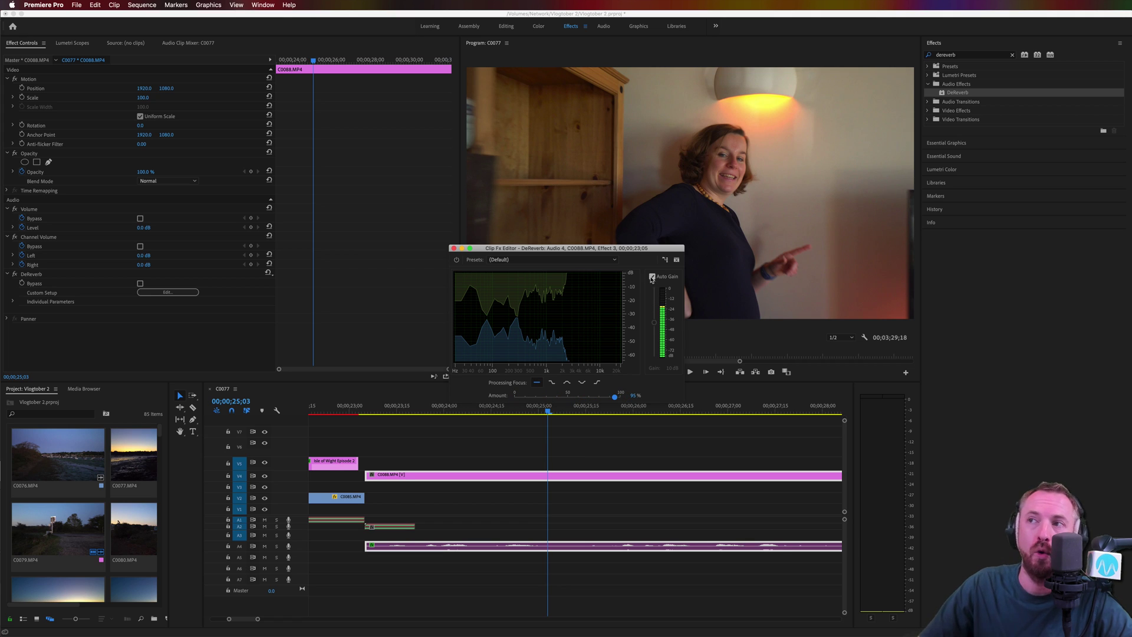
left_click(652, 277)
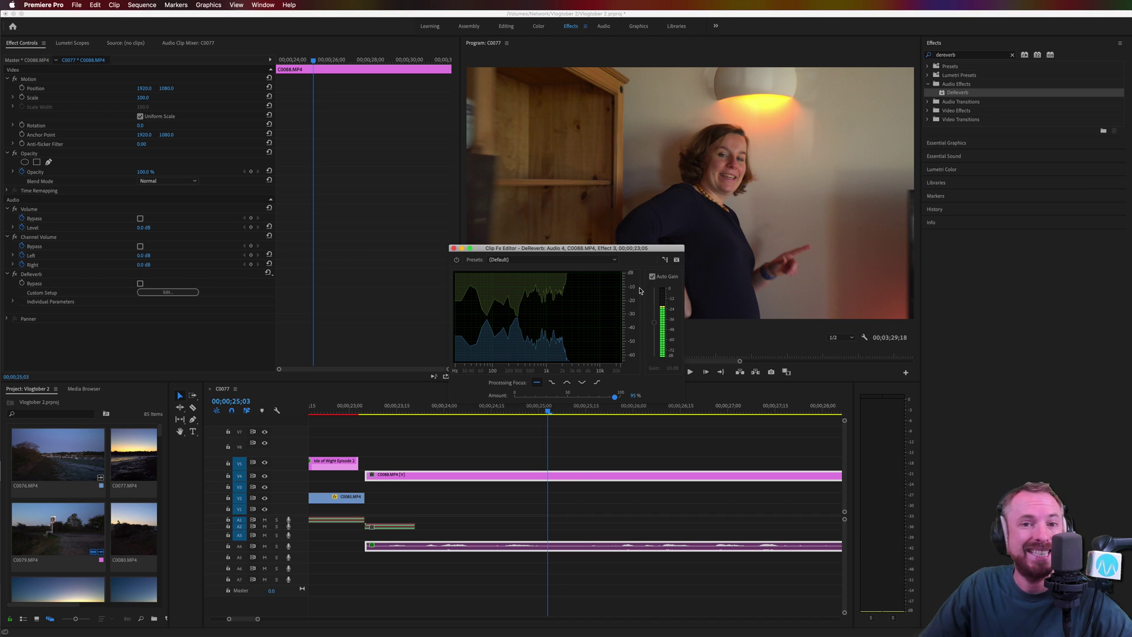